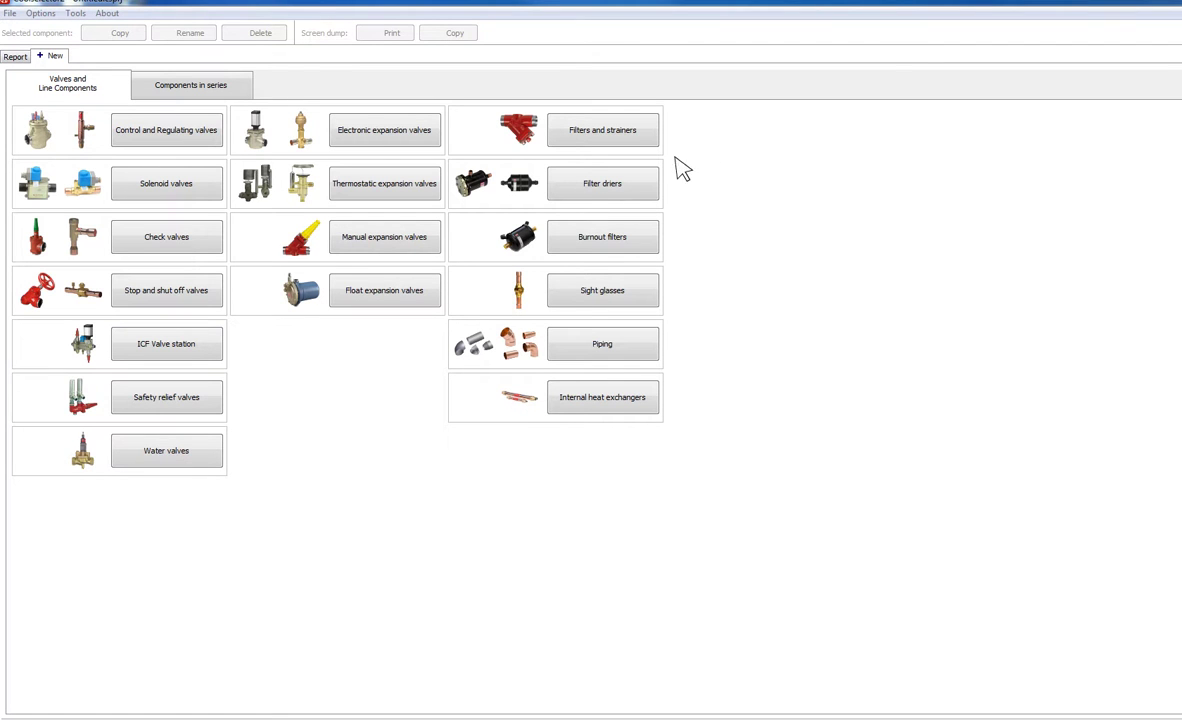
# Start a new ICF calculation using a pump-circulated system with the liquid line selected.
pyautogui.click(176, 348)
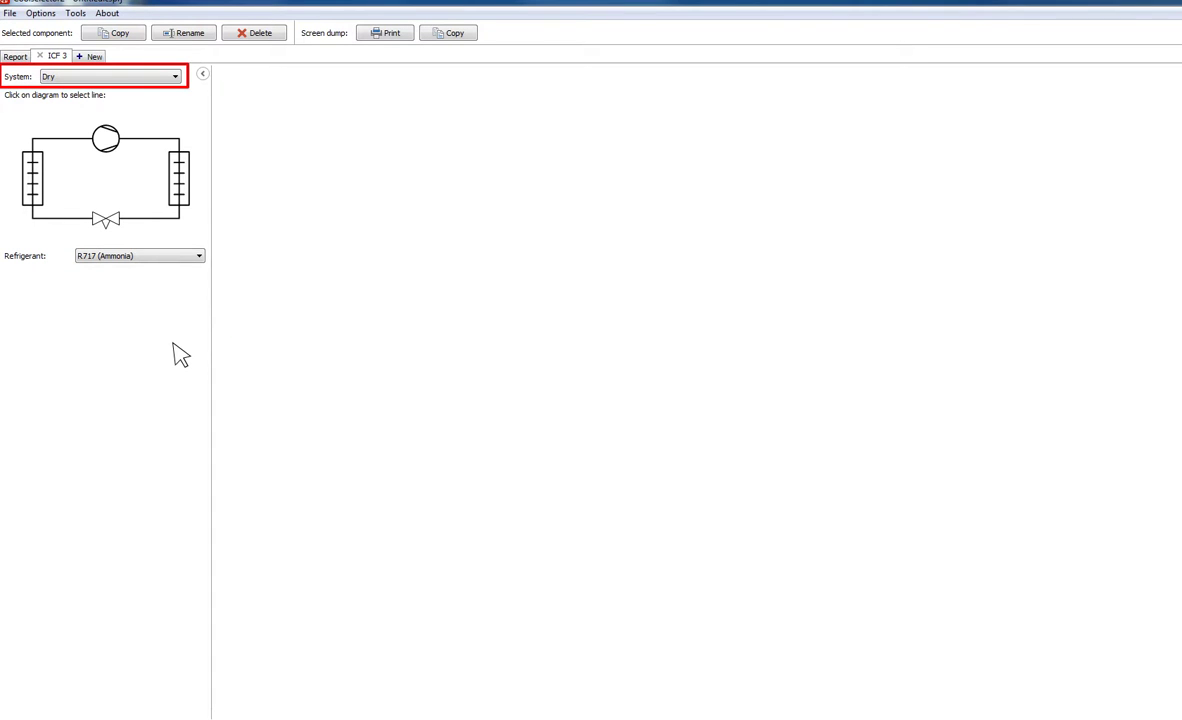
pyautogui.click(176, 78)
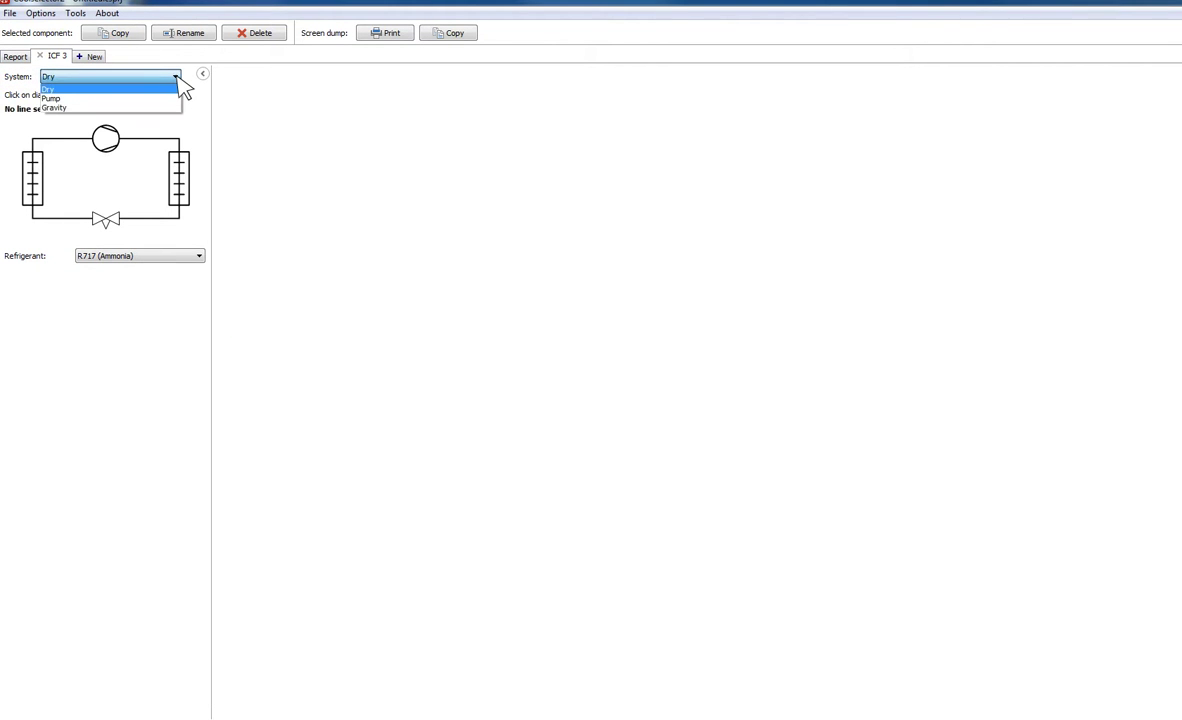
pyautogui.click(172, 98)
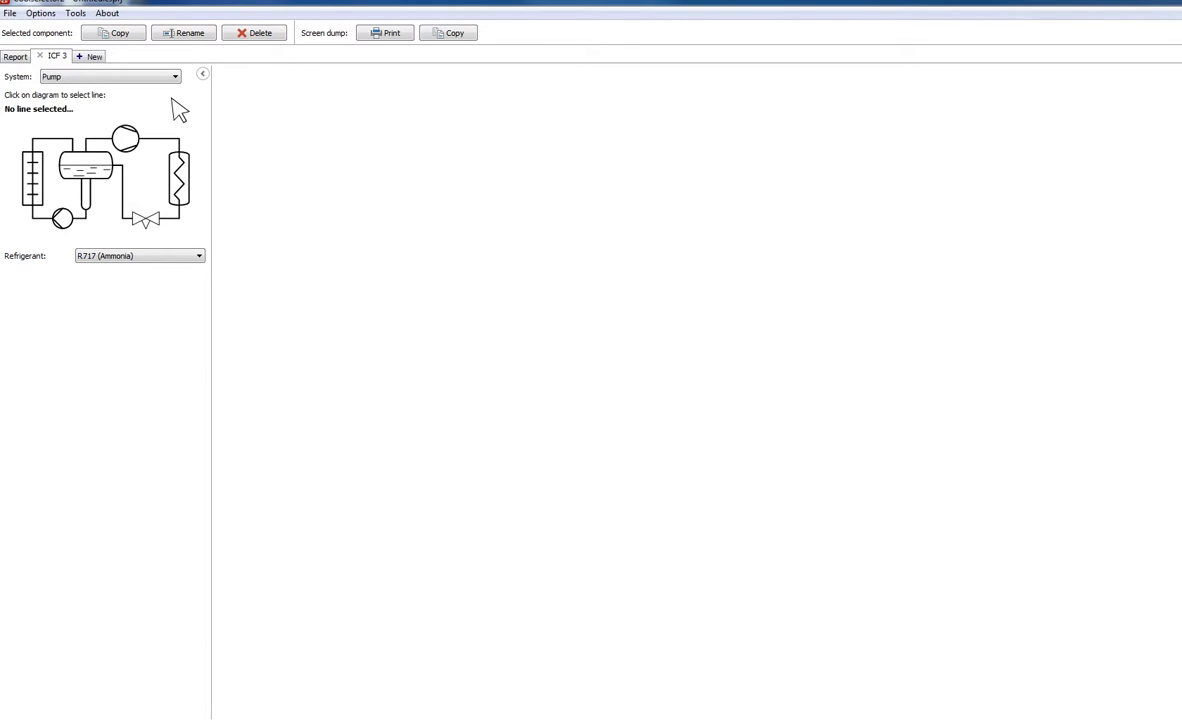
pyautogui.click(130, 205)
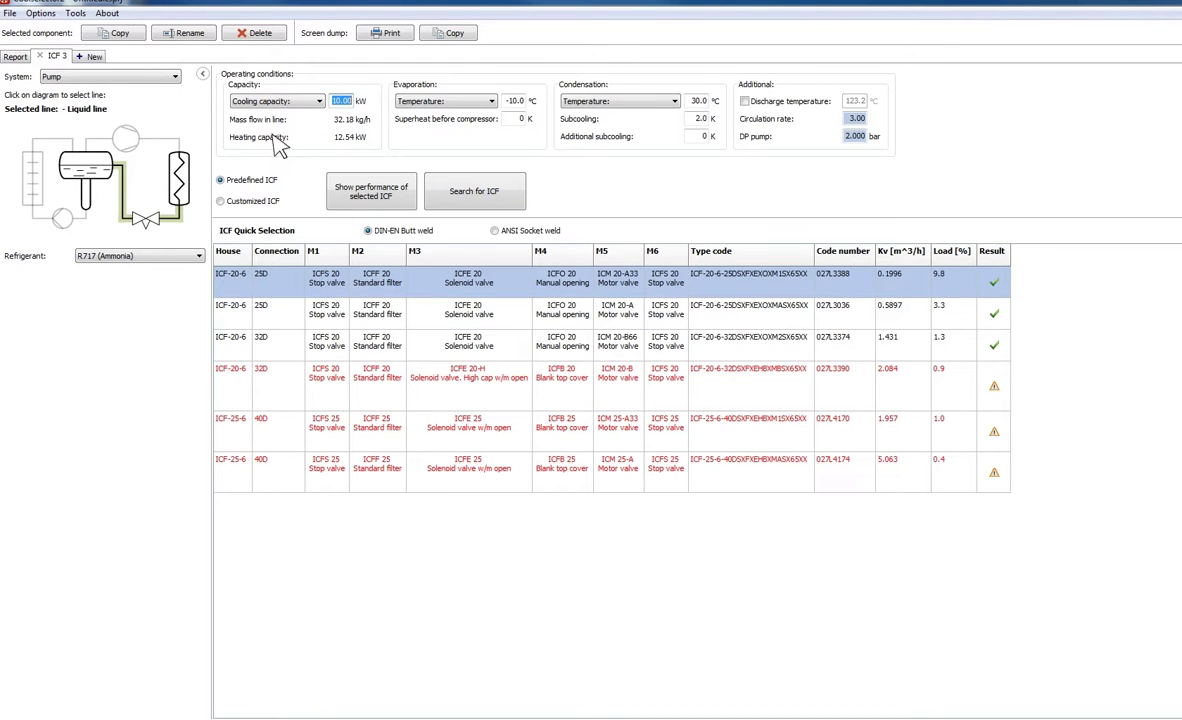
# Replace the cooling capacity value with 300 kW.
pyautogui.press('BackSpace')
pyautogui.write('300')
pyautogui.press('Tab')
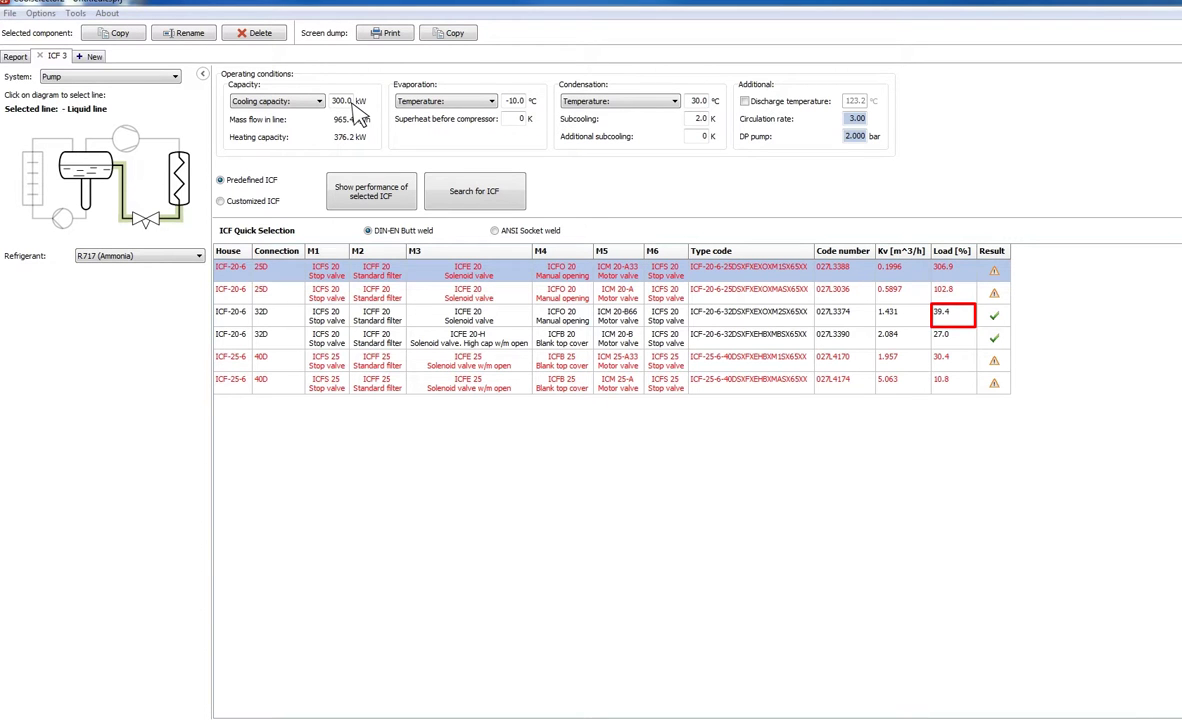
# Open the detailed results of the third station, ICF-20-6 32D at 39.4% load.
pyautogui.doubleClick(959, 315)
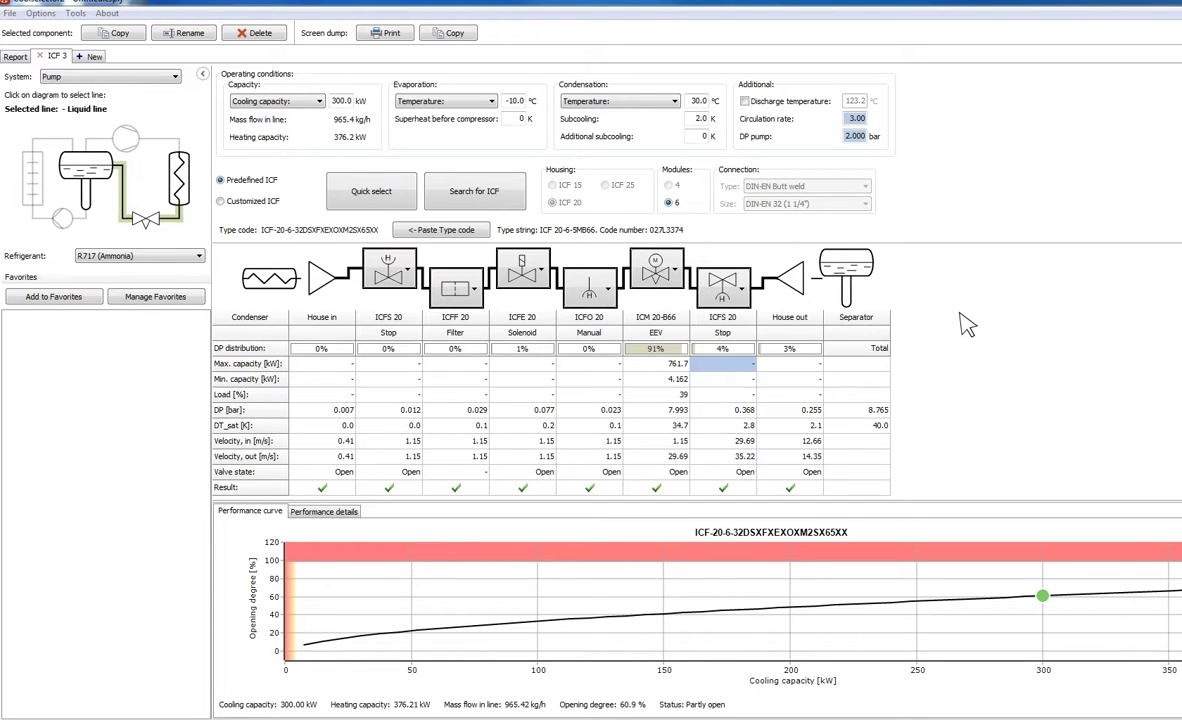
# Switch to Customized ICF, try DIN-EN 25, revert to DIN-EN 32, and review ICM module options.
pyautogui.click(220, 201)
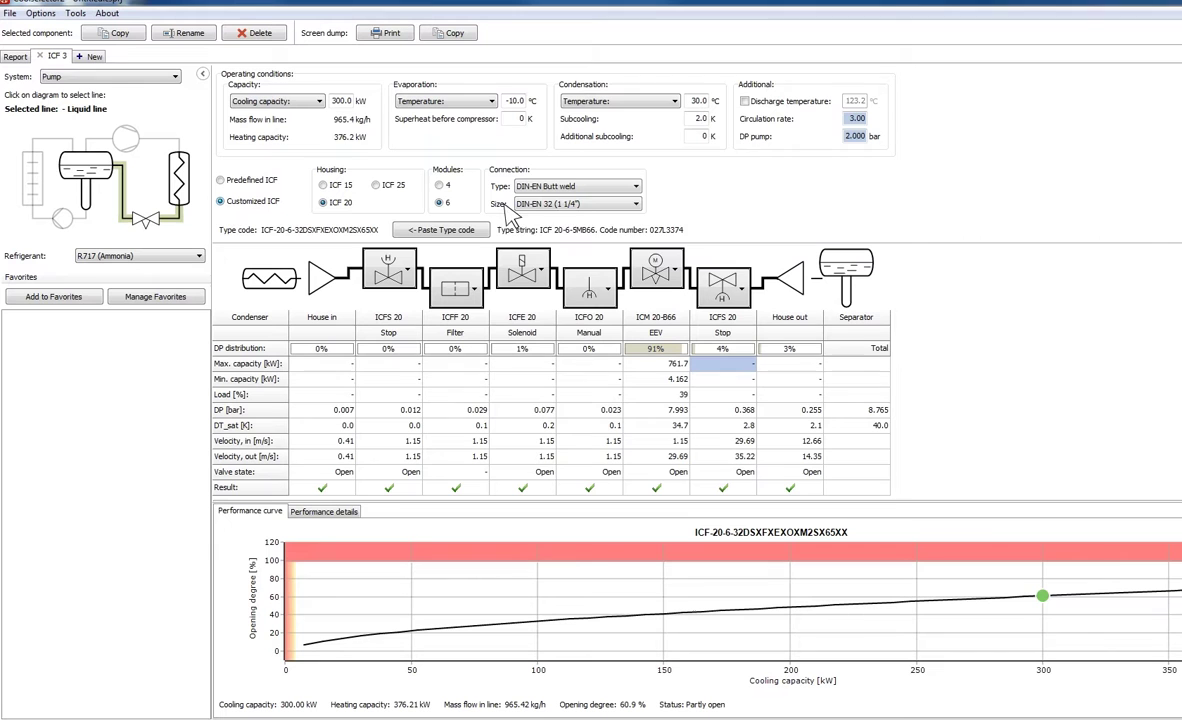
pyautogui.click(636, 205)
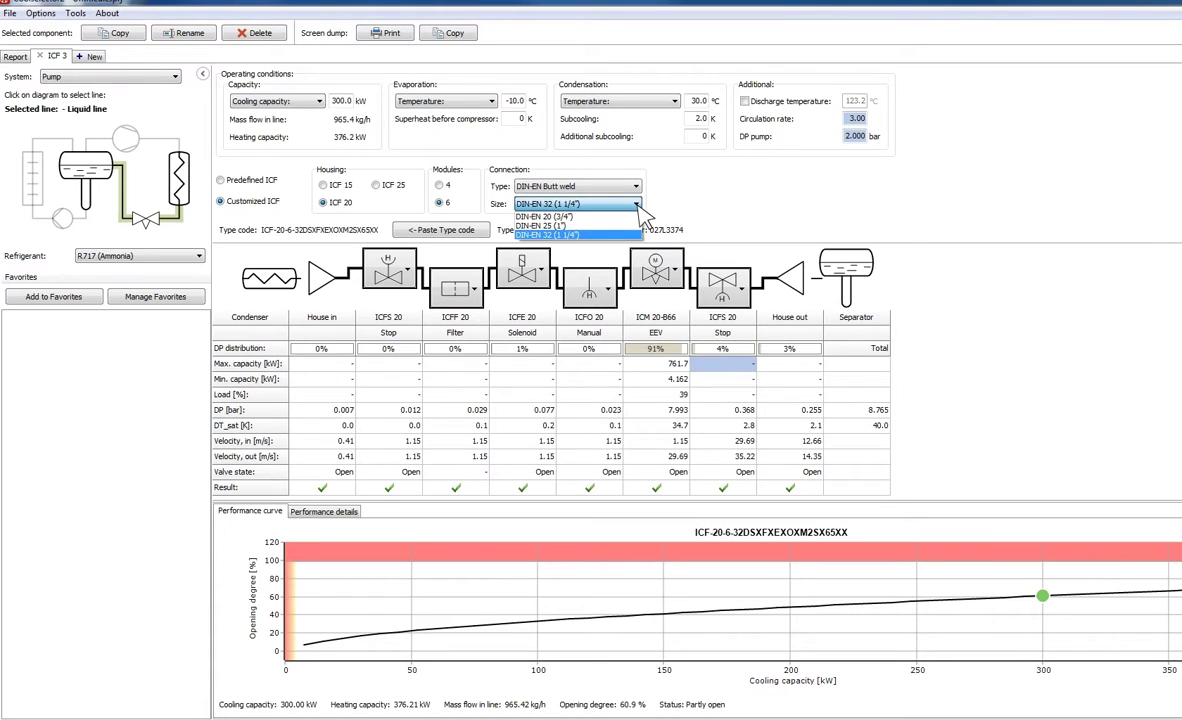
pyautogui.click(593, 225)
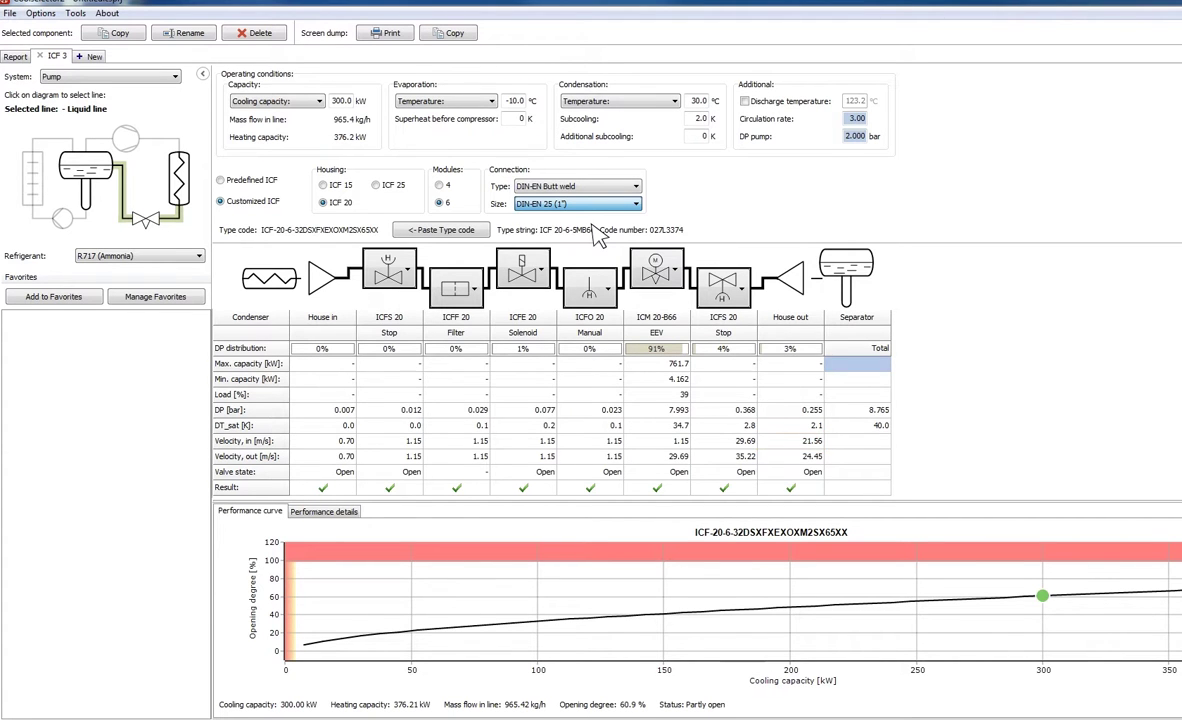
pyautogui.press('Down')
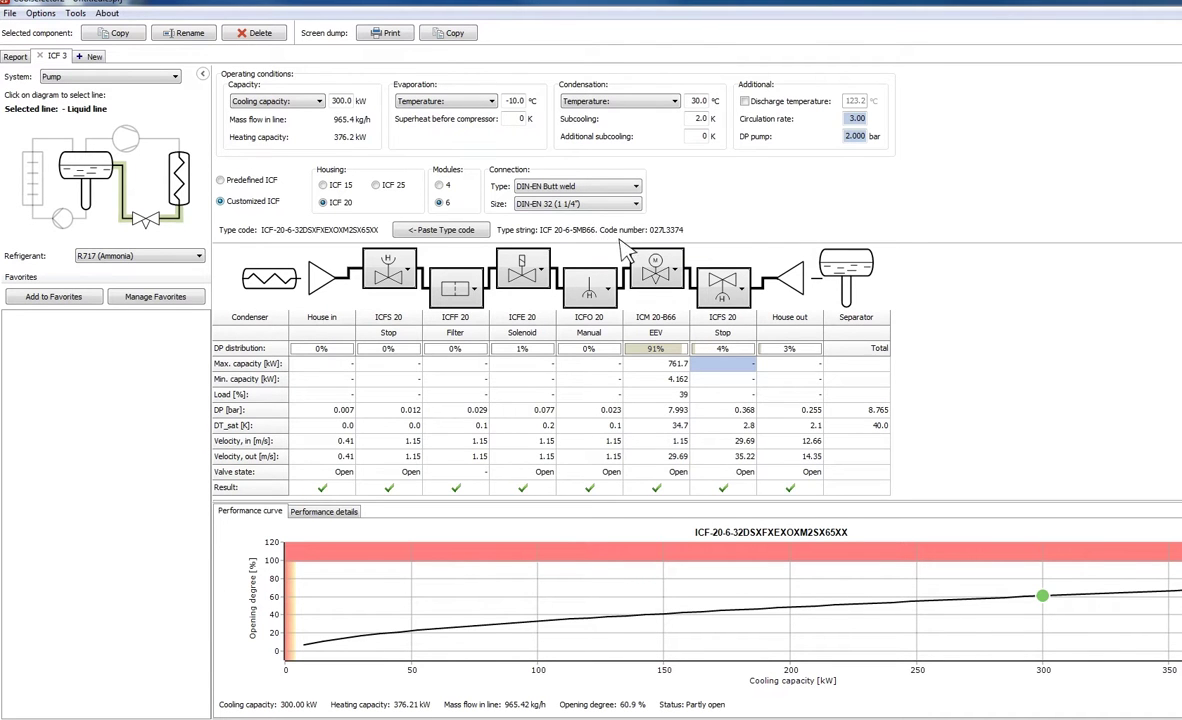
pyautogui.click(679, 281)
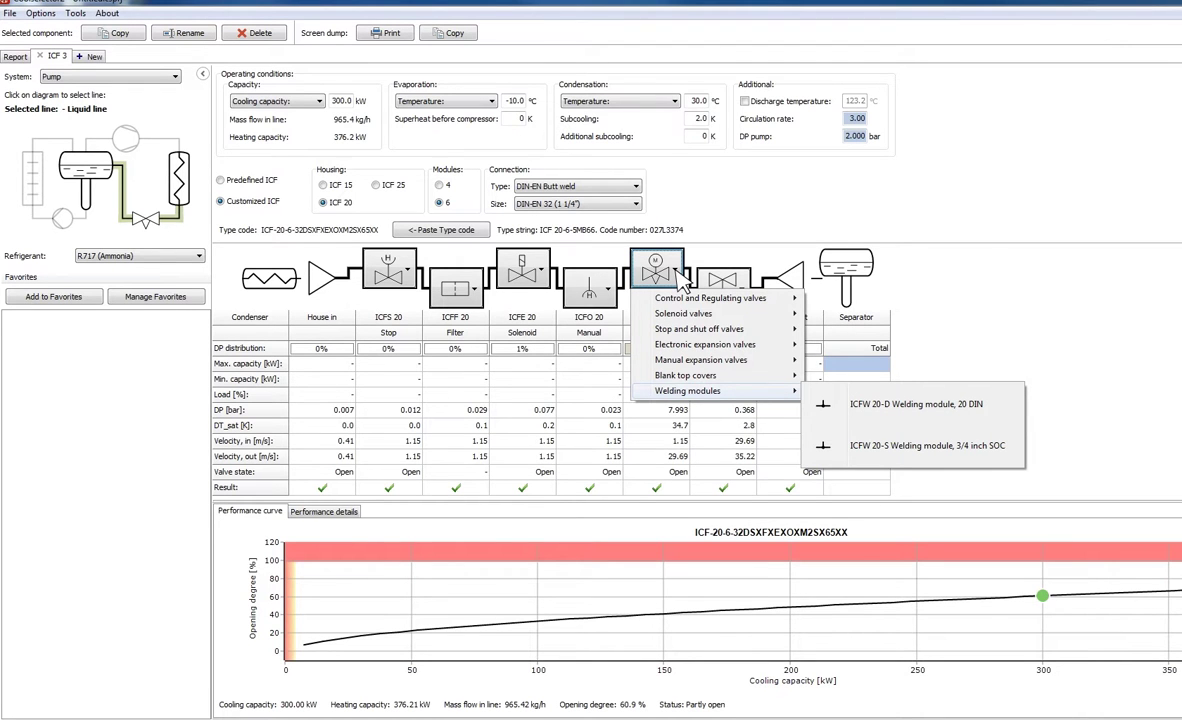
pyautogui.click(681, 283)
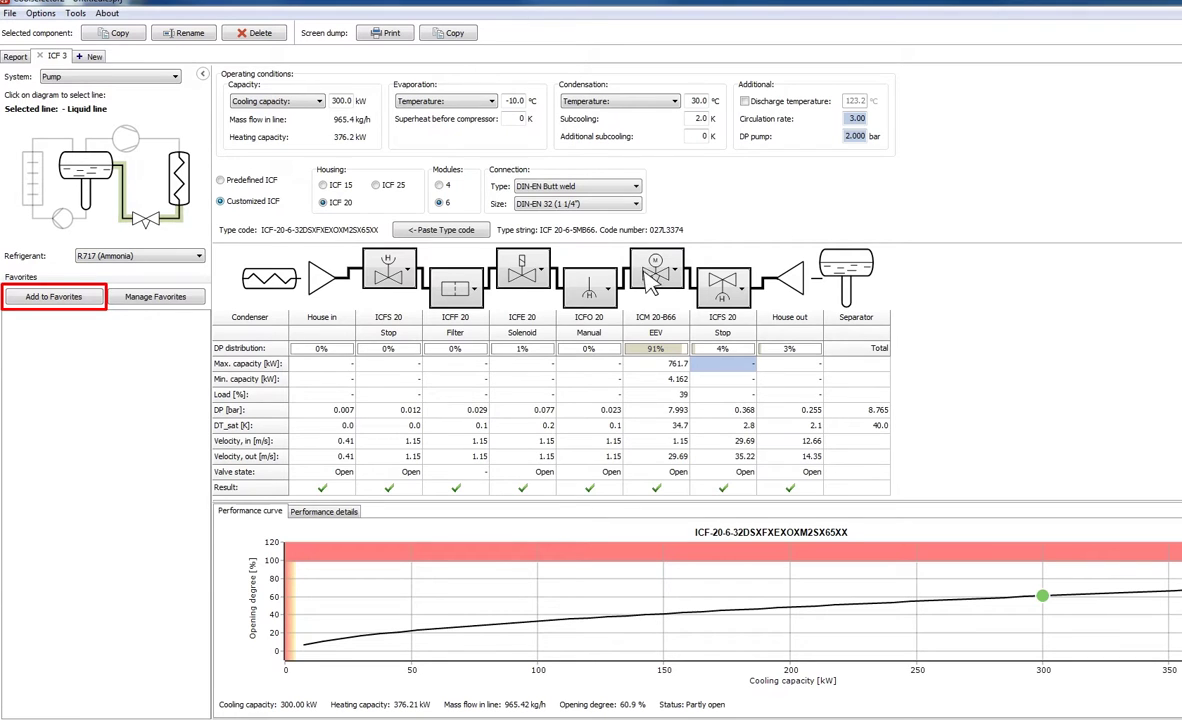
# Save the ICF 20-6-SMB66 (027L3374) station as a favorite under its suggested name.
pyautogui.click(99, 298)
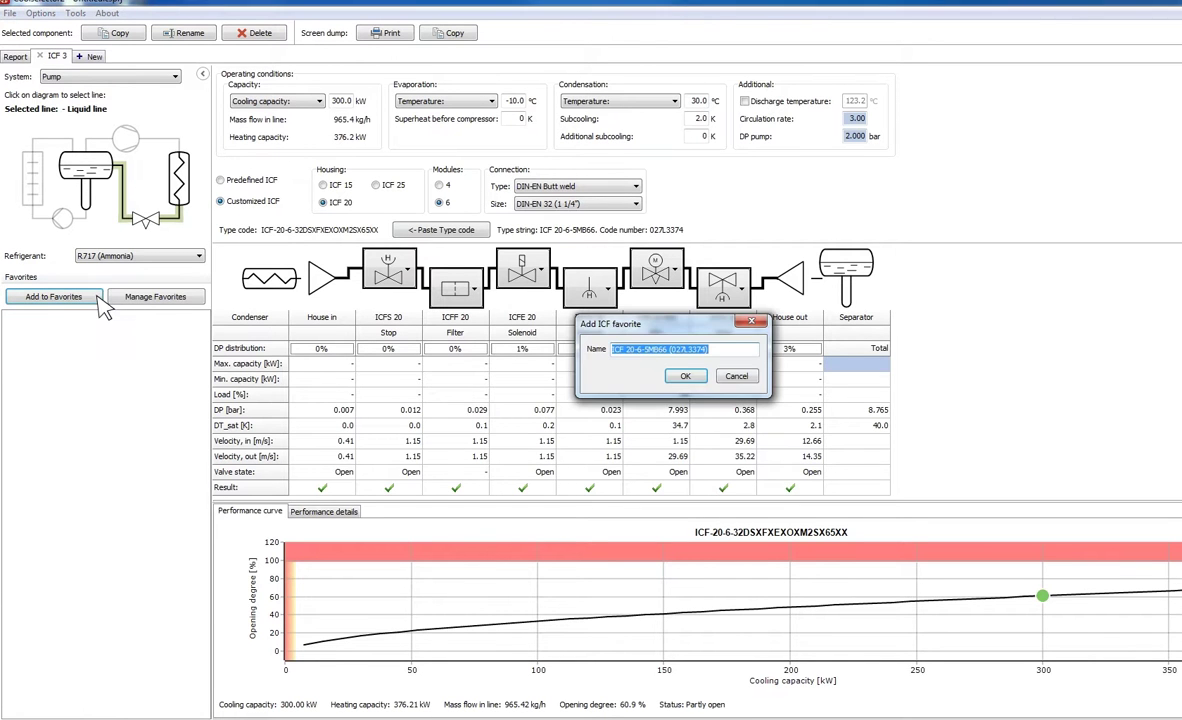
pyautogui.click(682, 374)
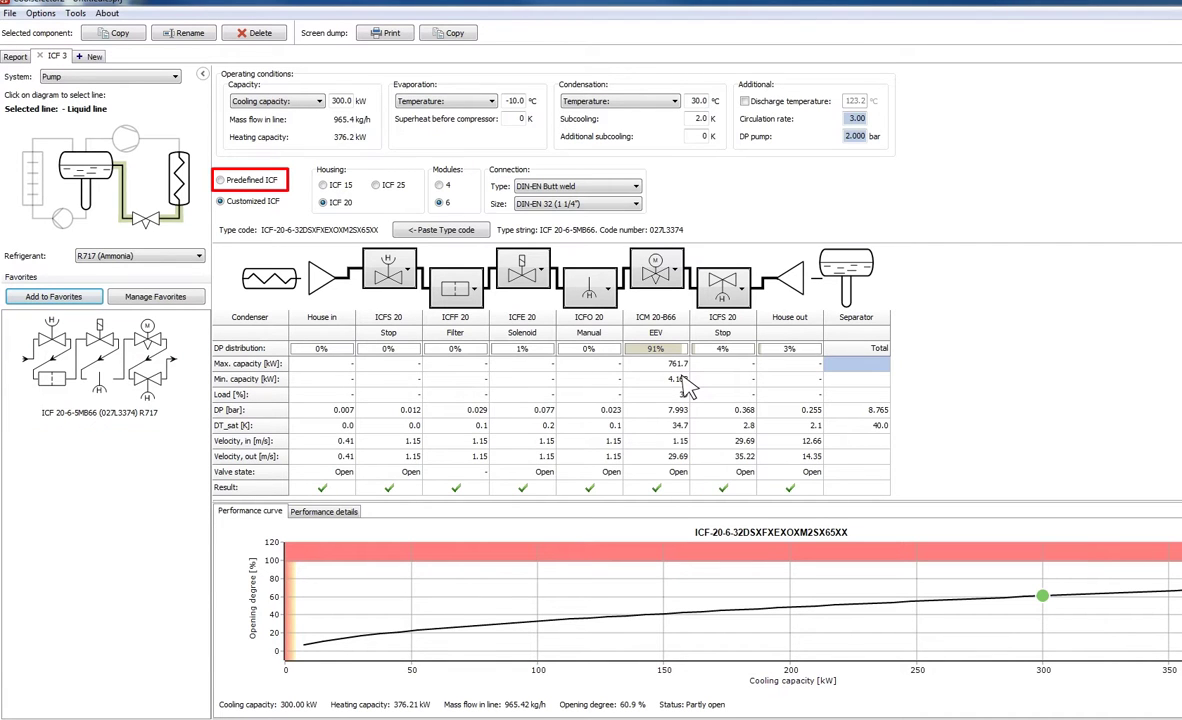
# Search predefined ICF stations for application 05: Liquid injection to separator, with diagrams hidden.
pyautogui.click(221, 181)
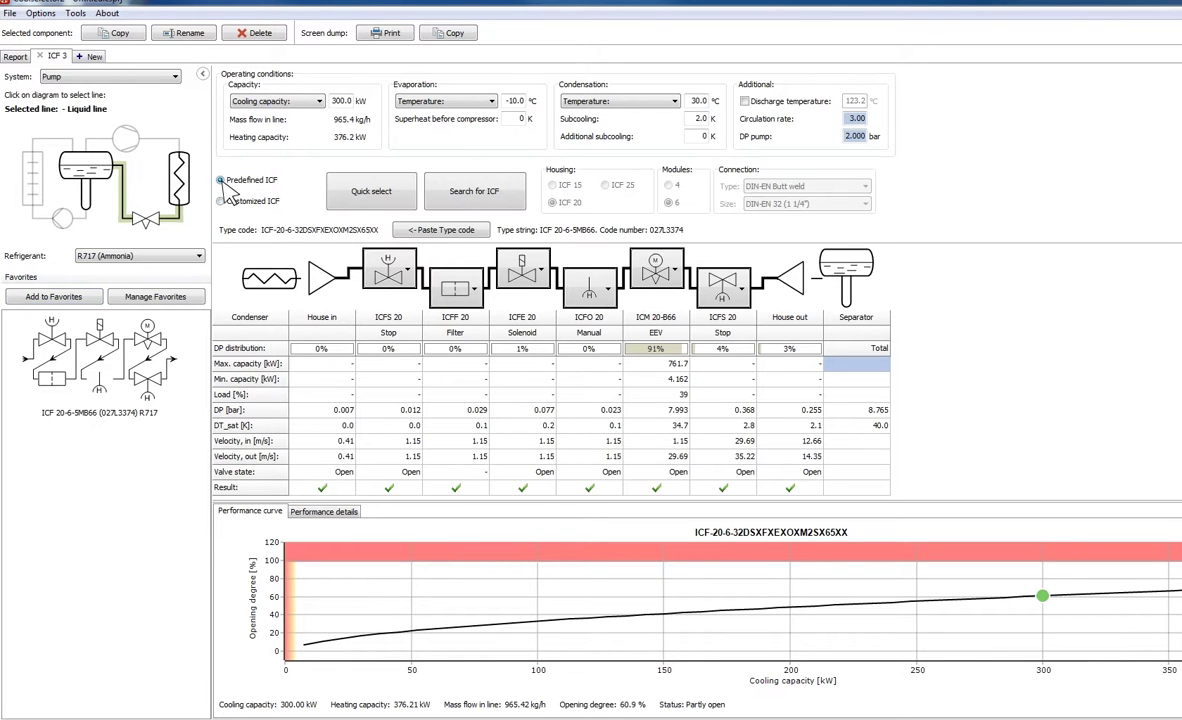
pyautogui.click(470, 190)
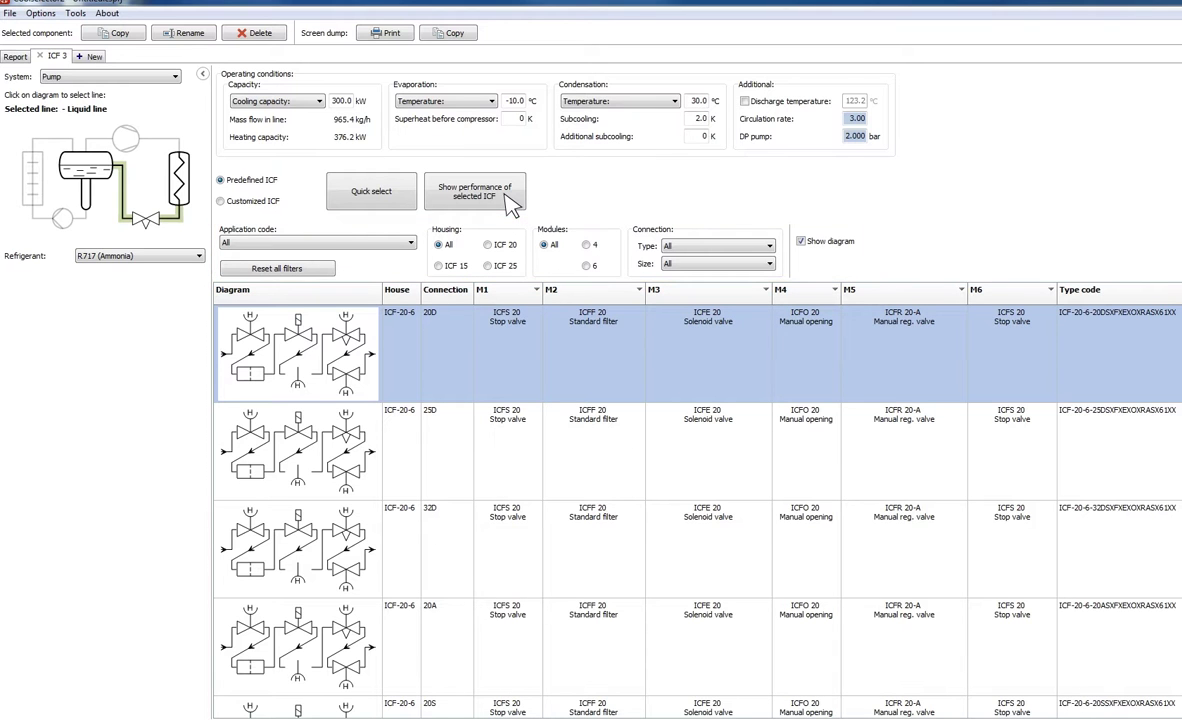
pyautogui.click(410, 243)
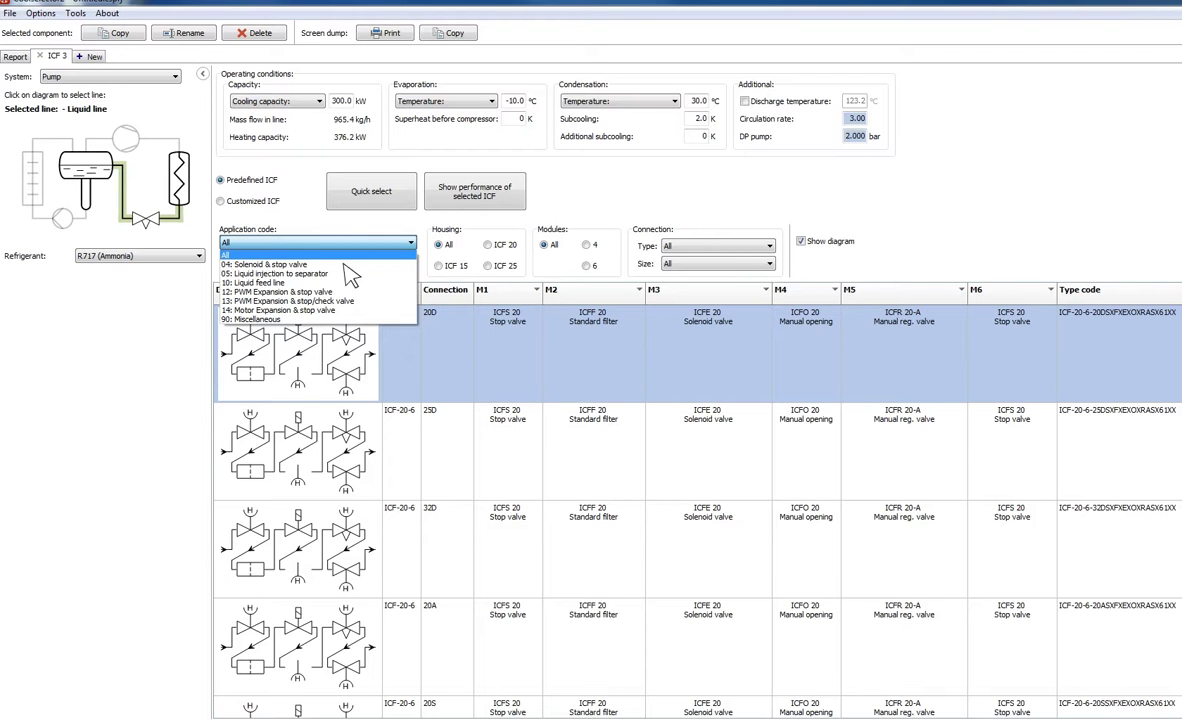
pyautogui.click(305, 273)
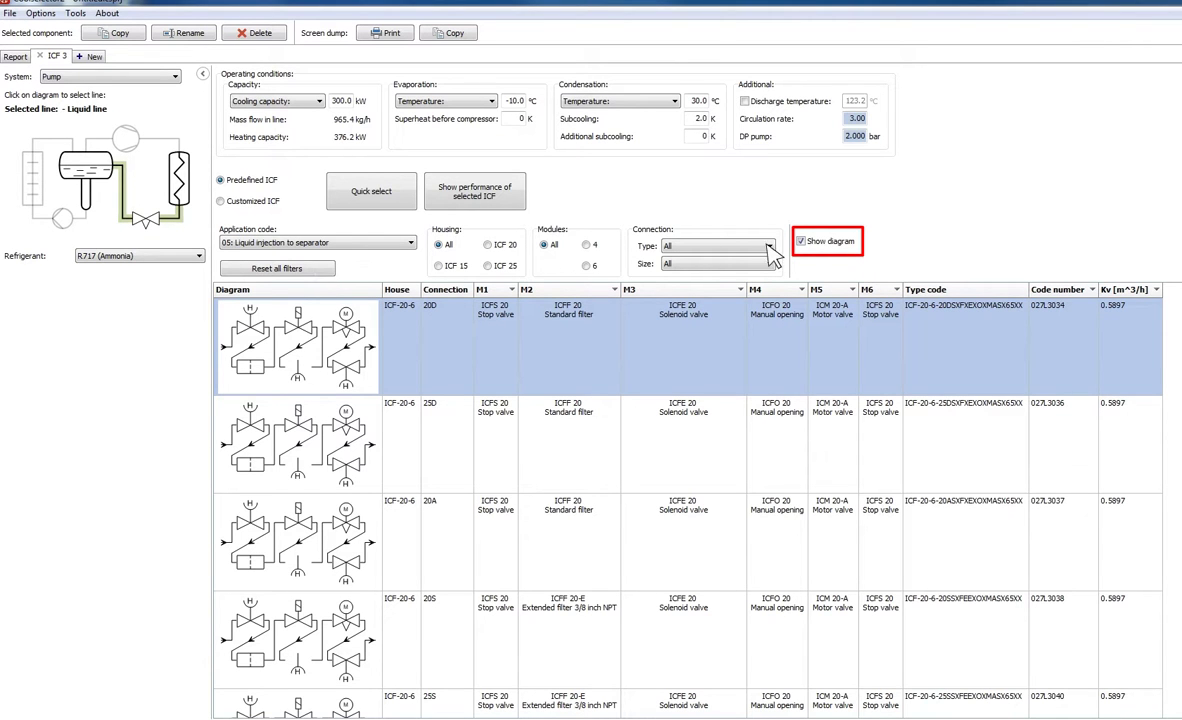
pyautogui.click(801, 241)
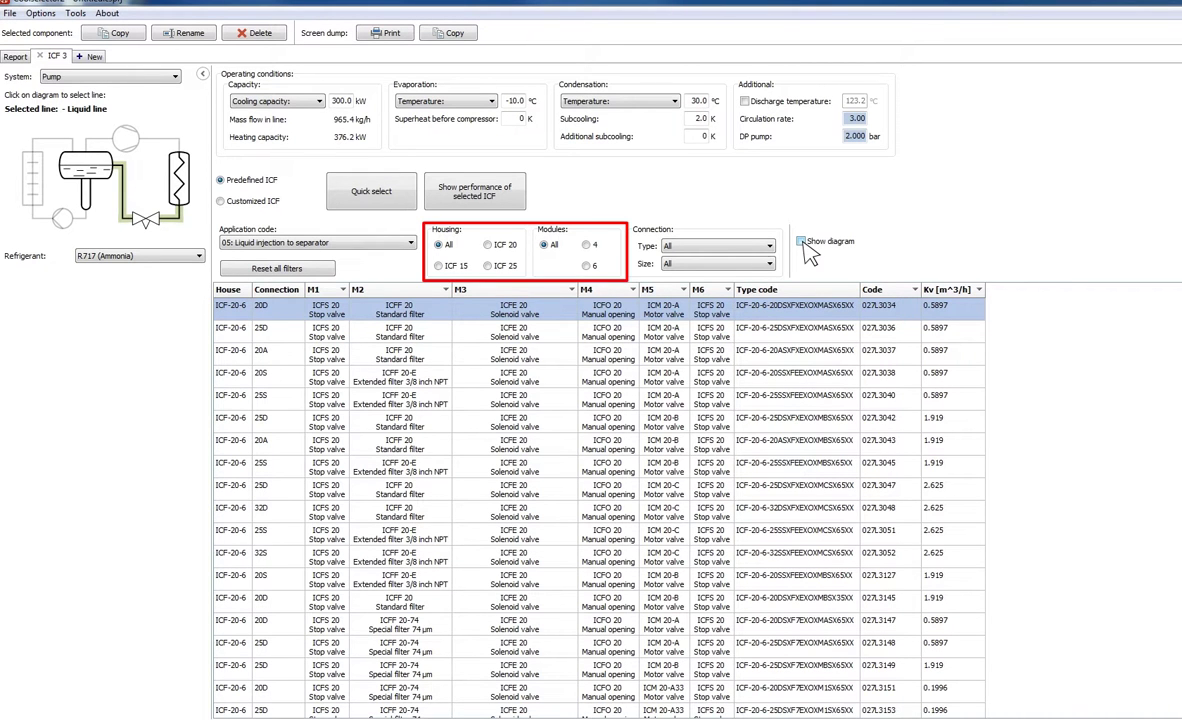
# Filter to ICF 20, ANSI socket weld size 32 with ICM 20-B66, and open station 027L3392.
pyautogui.click(488, 245)
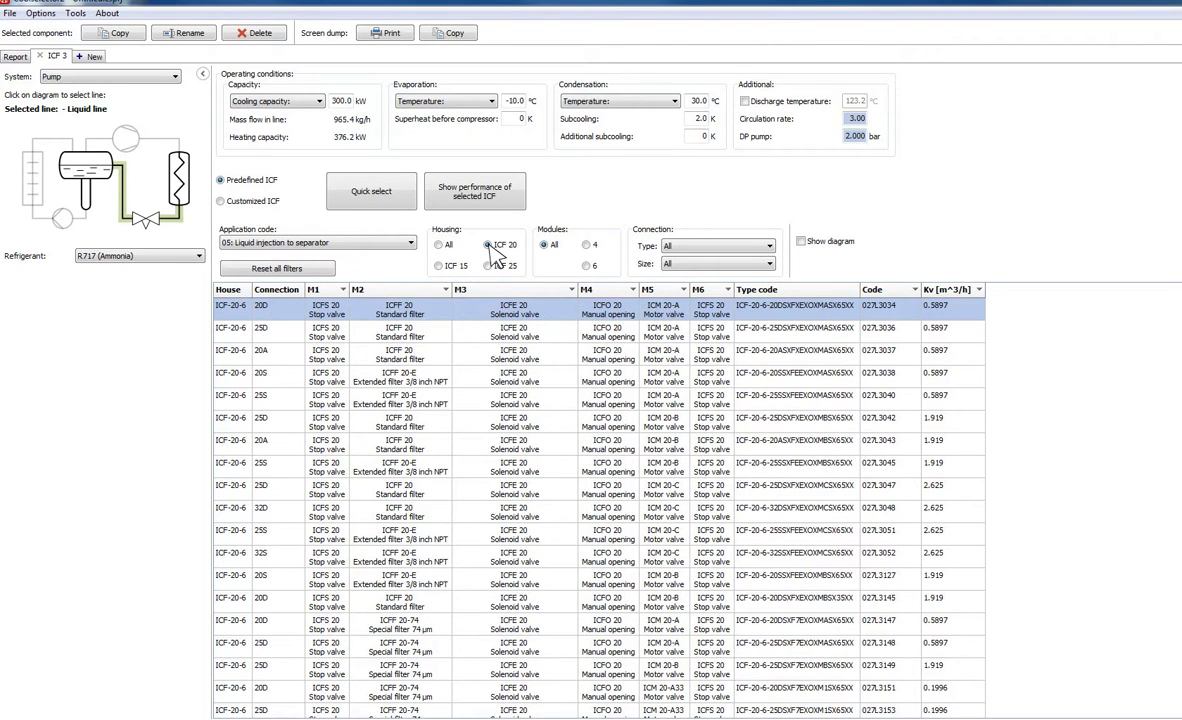
pyautogui.click(772, 249)
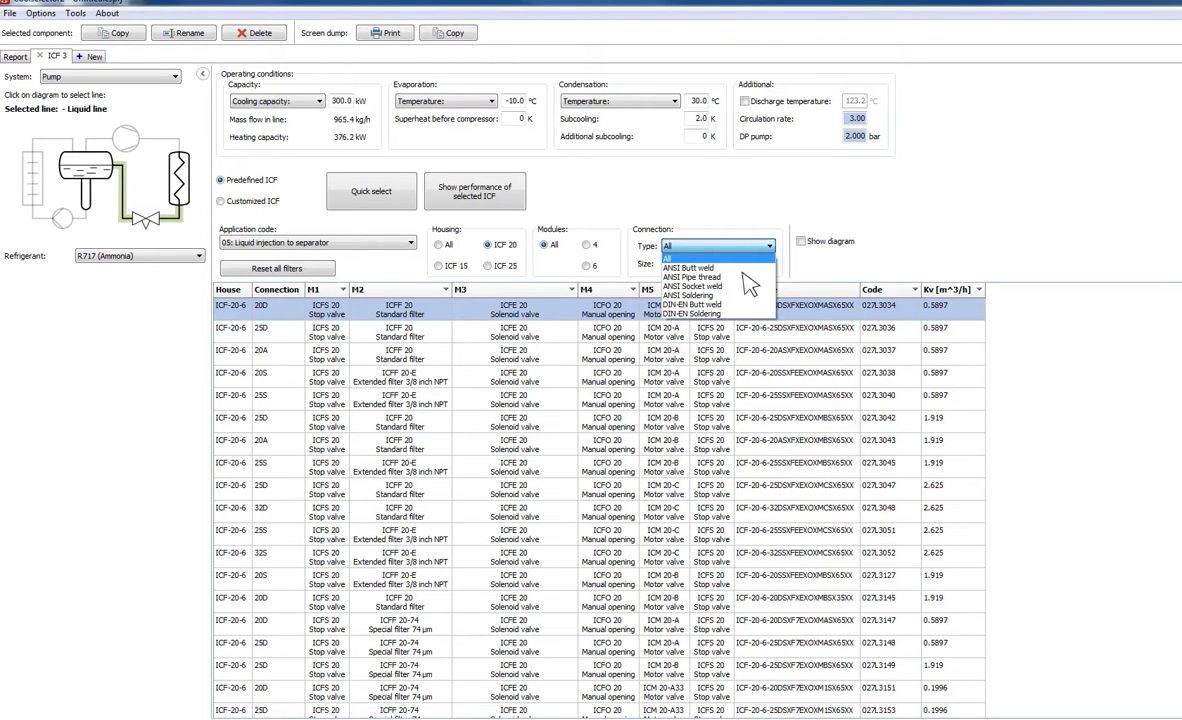
pyautogui.click(690, 286)
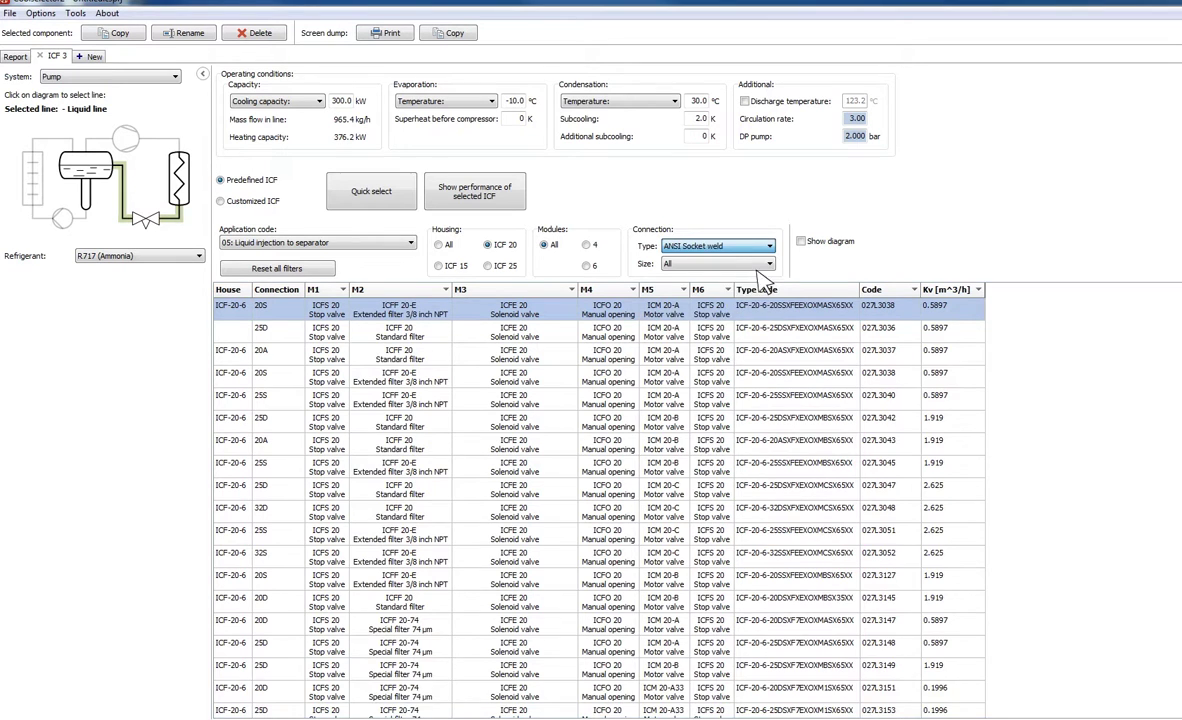
pyautogui.click(770, 263)
pyautogui.click(682, 324)
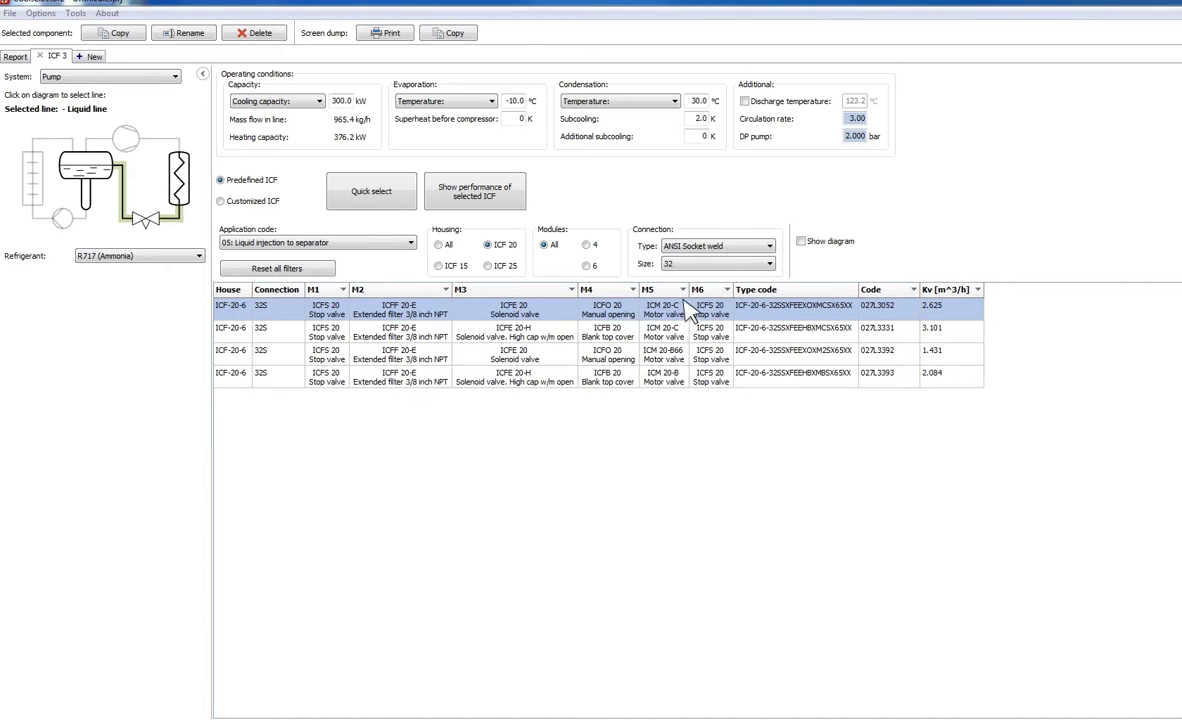
pyautogui.click(684, 290)
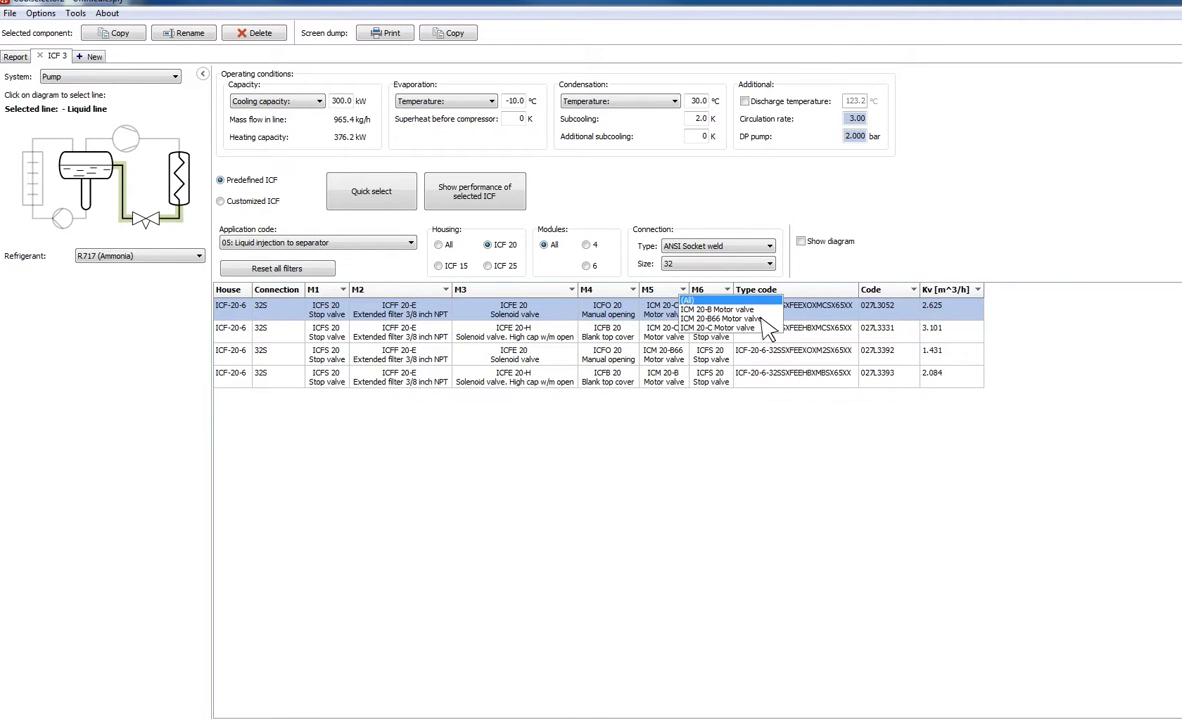
pyautogui.click(718, 318)
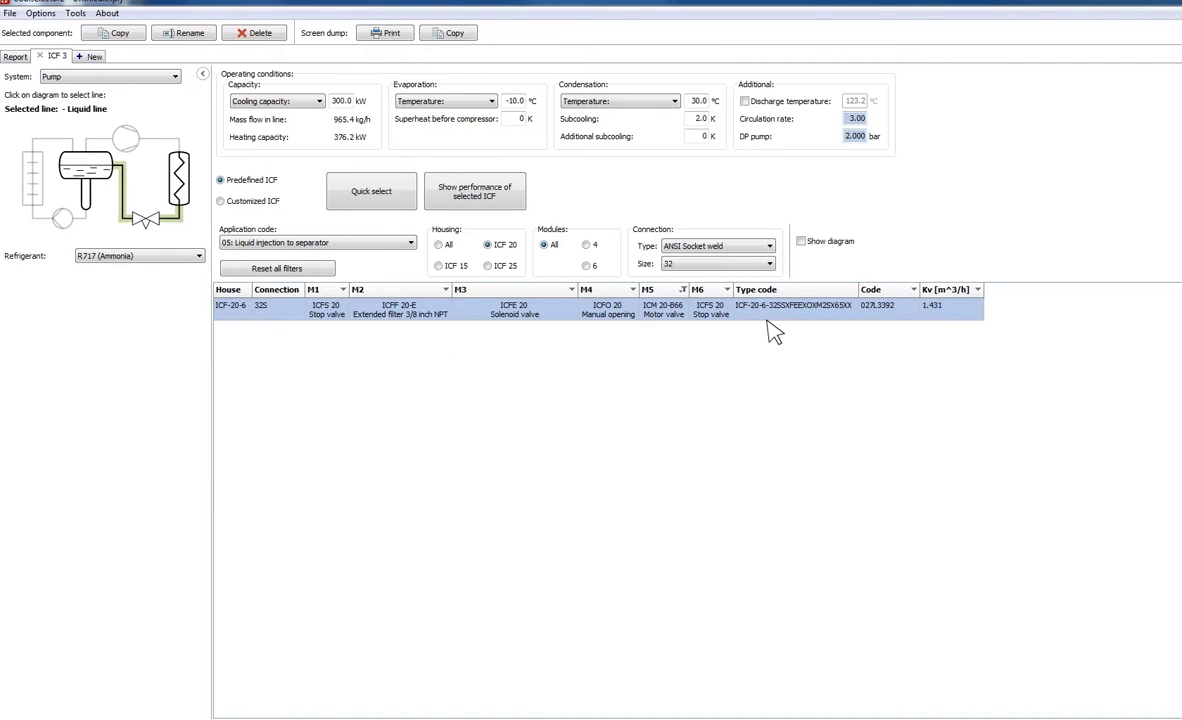
pyautogui.doubleClick(769, 320)
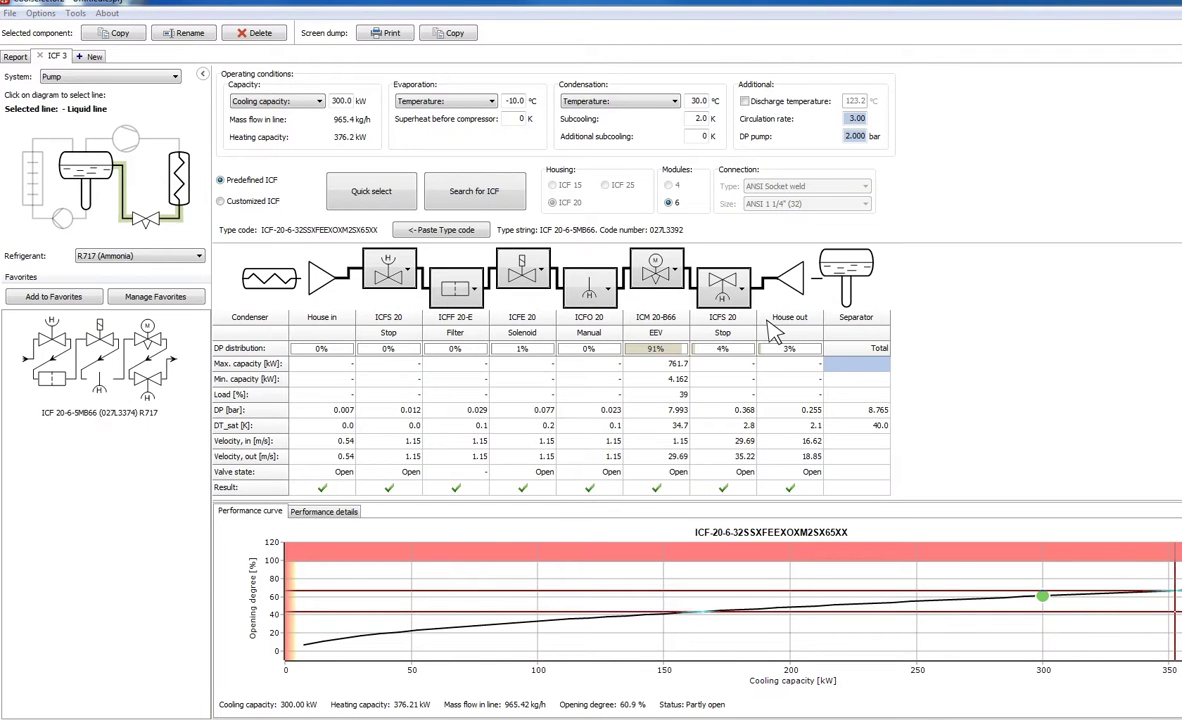
# Preview the ICF 3 report, whose last page shows the performance curve.
pyautogui.click(15, 56)
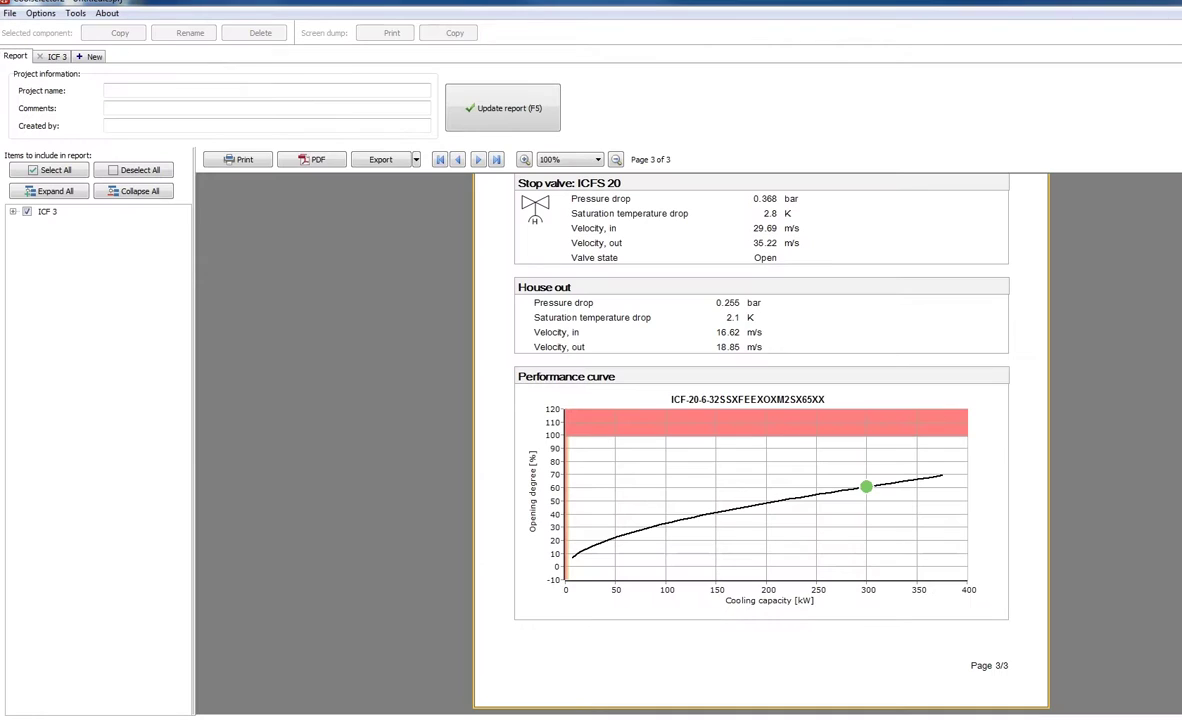